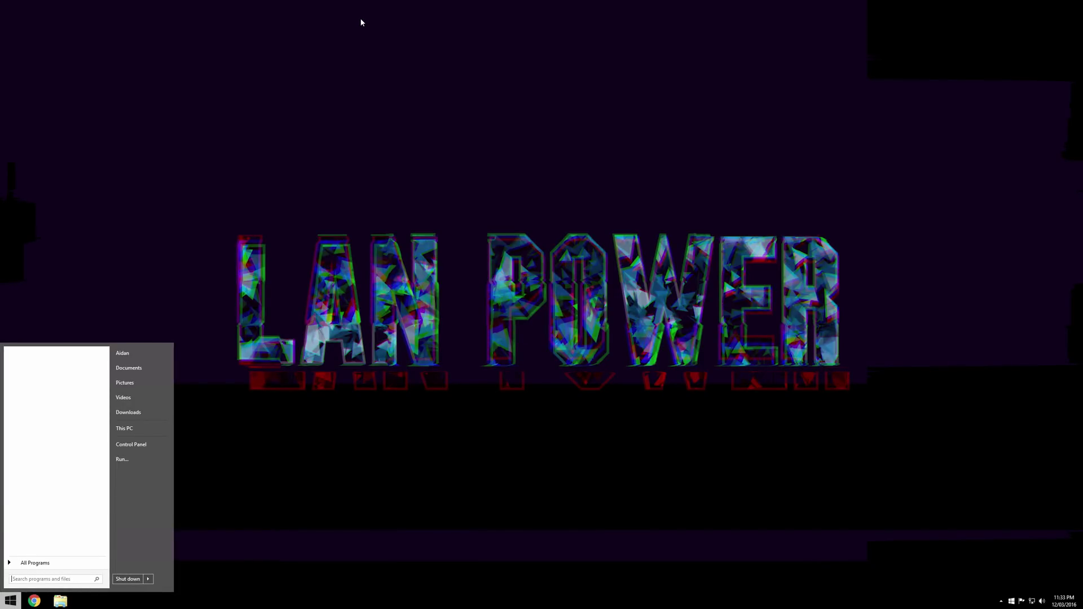
Step: Launch Device Manager and select the Intel I210 adapter under Network adapters
key("super+s")
type("device manager")
key("Return")
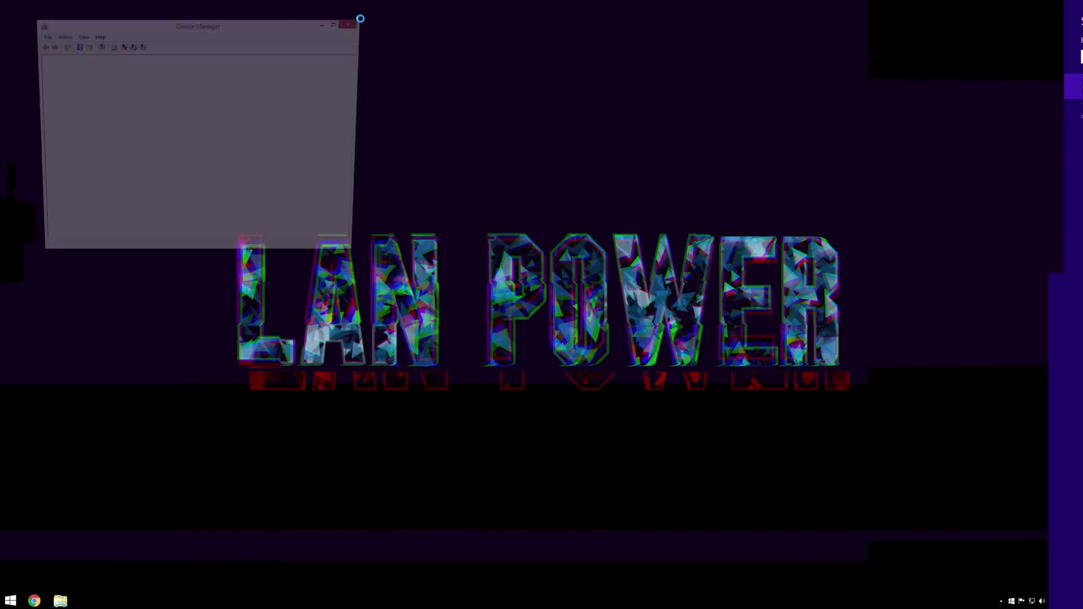
left_click(79, 141)
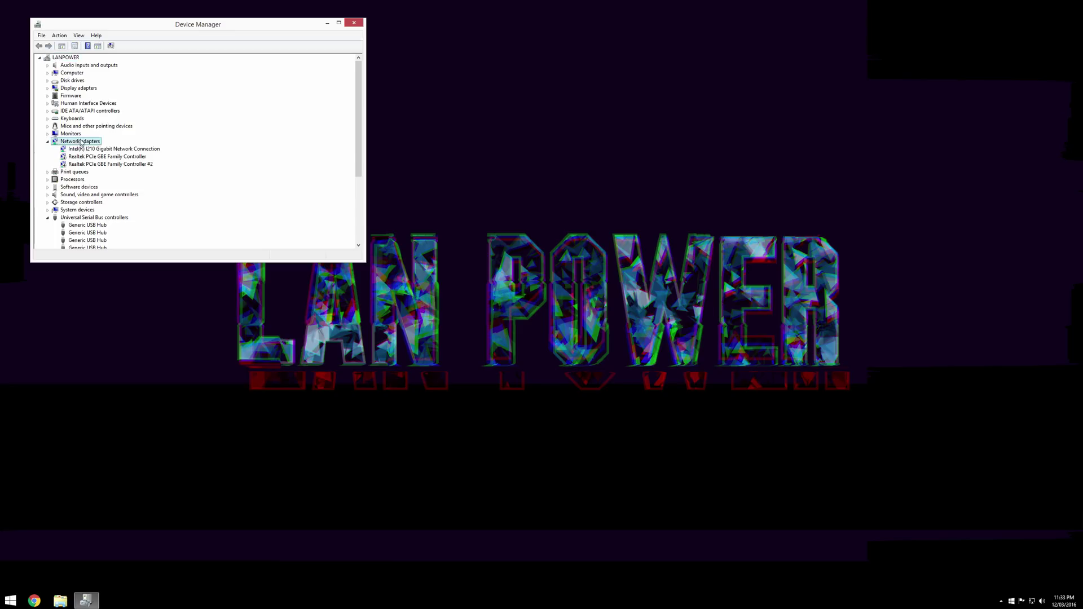
left_click(74, 149)
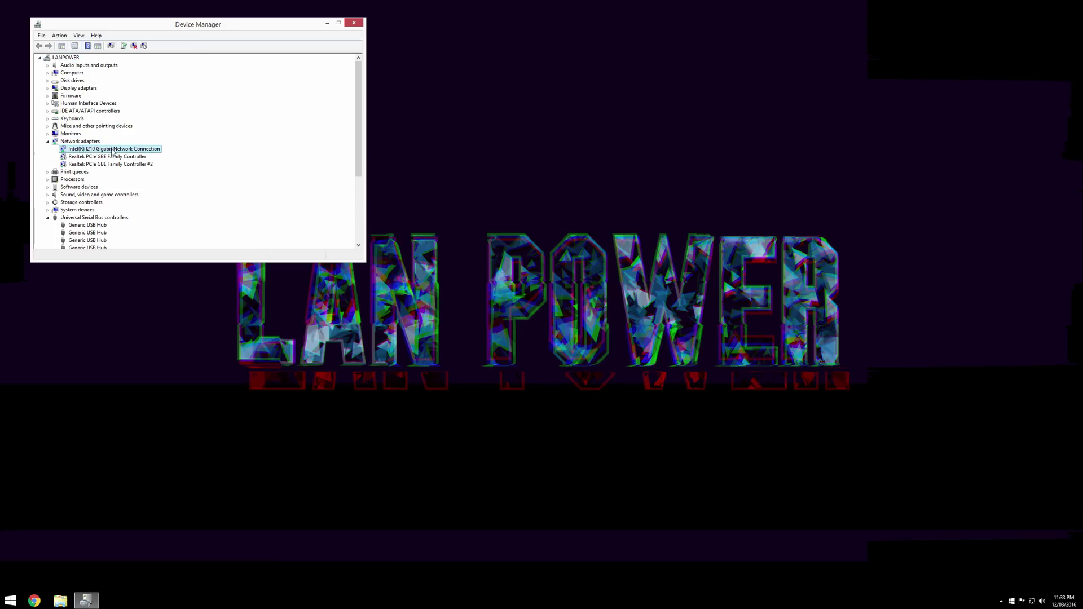
Step: Check the Intel I210's Device description on the Details tab of its properties
right_click(123, 151)
left_click(144, 198)
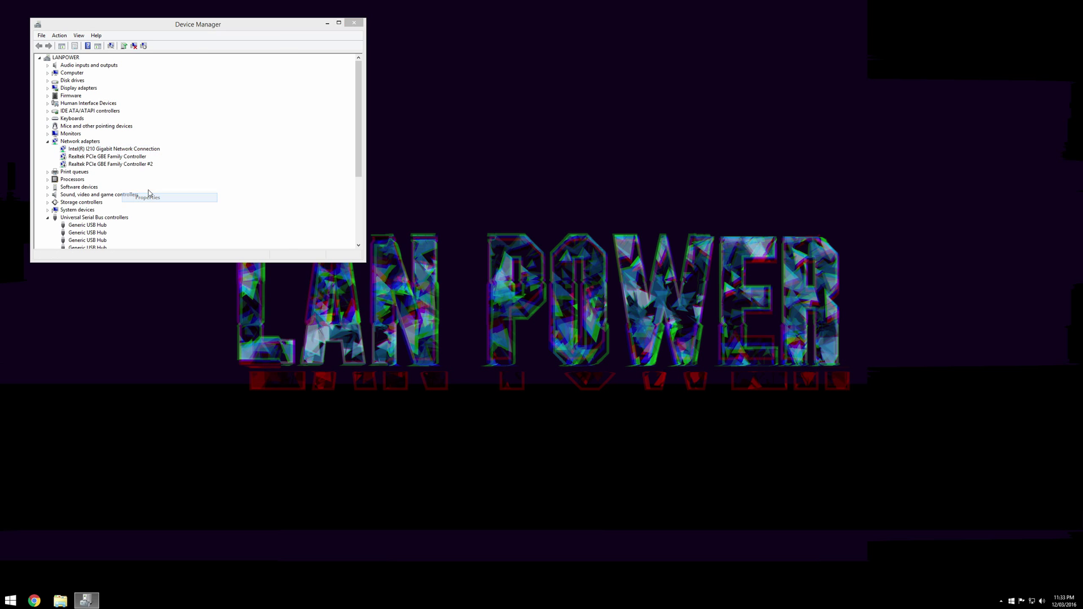
left_click(216, 54)
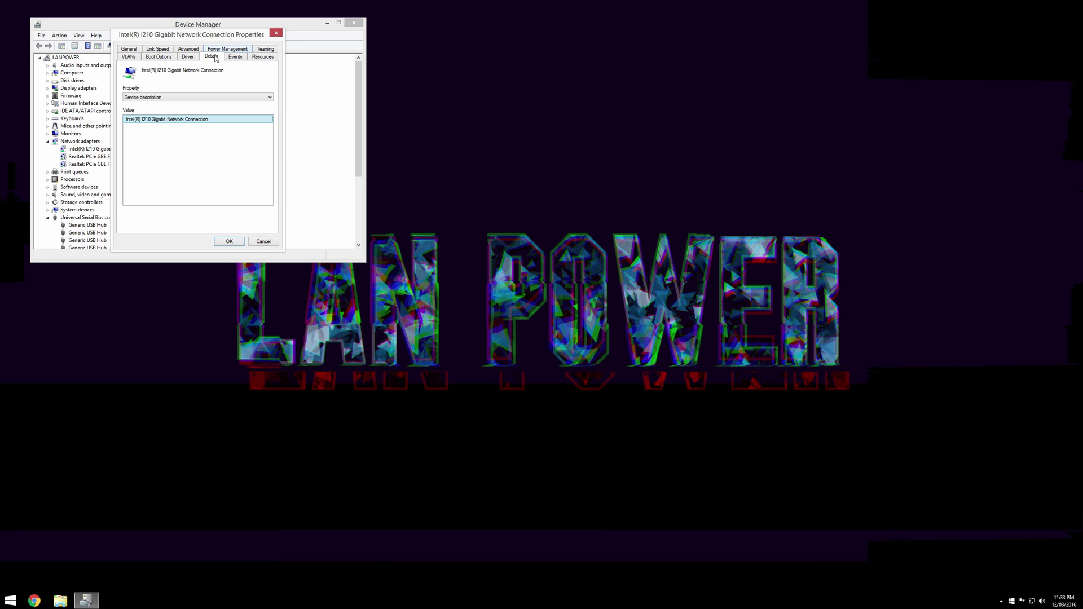
left_click(184, 100)
left_click(151, 97)
left_click(227, 242)
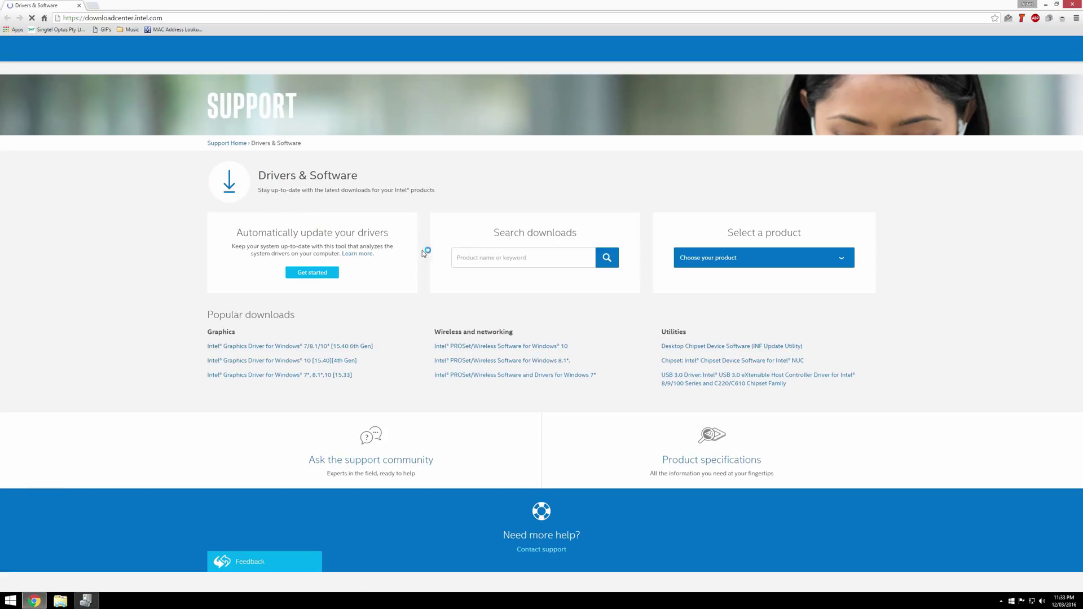
Step: Search Intel downloads for I210, filtered to drivers for Windows 8.1 64-bit
left_click(475, 257)
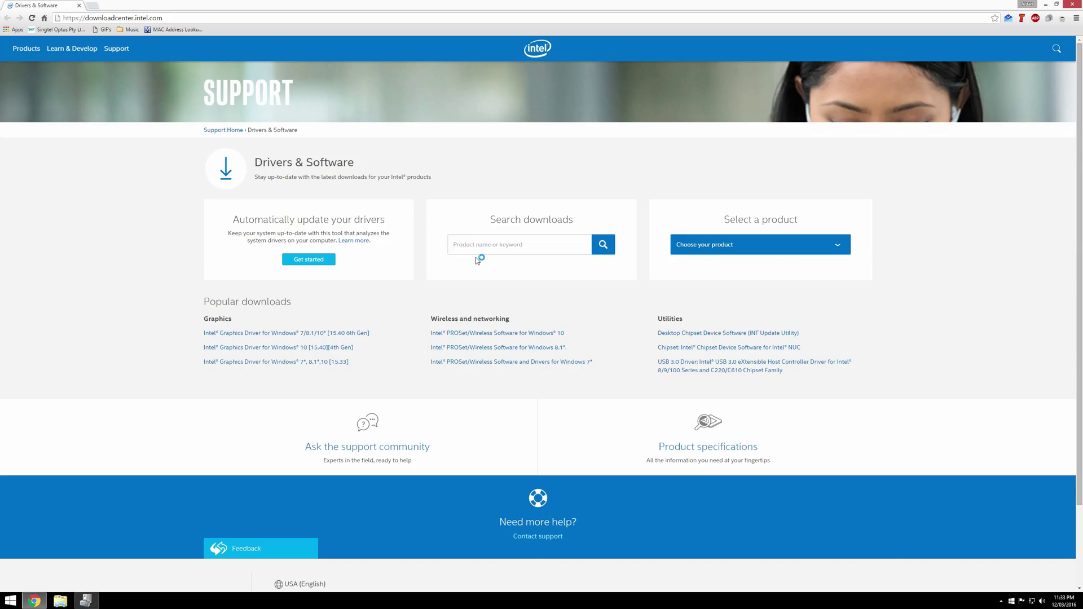
left_click(471, 251)
type("I210")
left_click(595, 254)
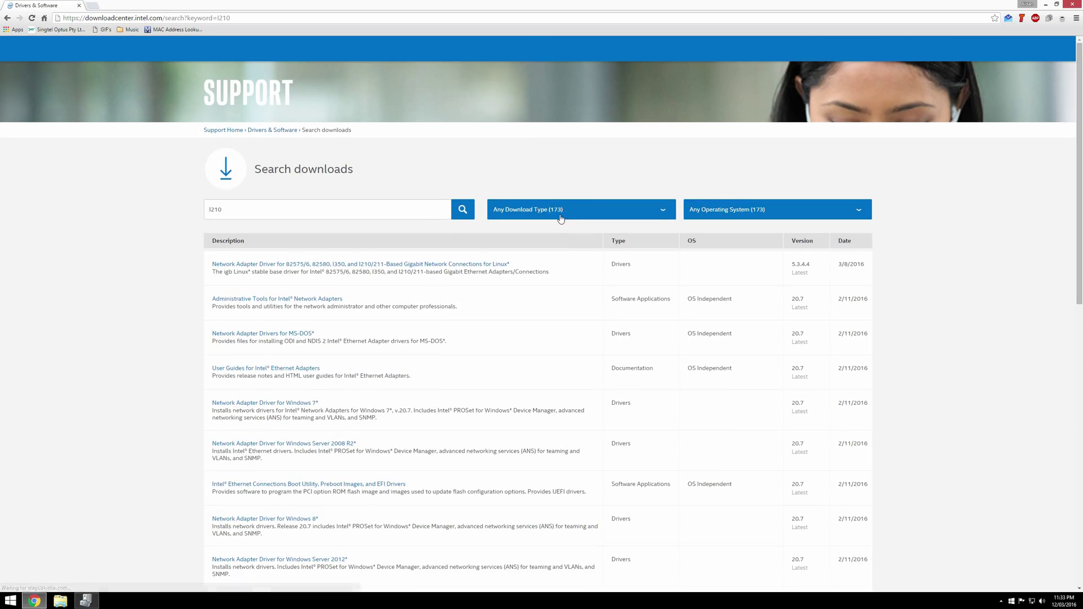
left_click(560, 218)
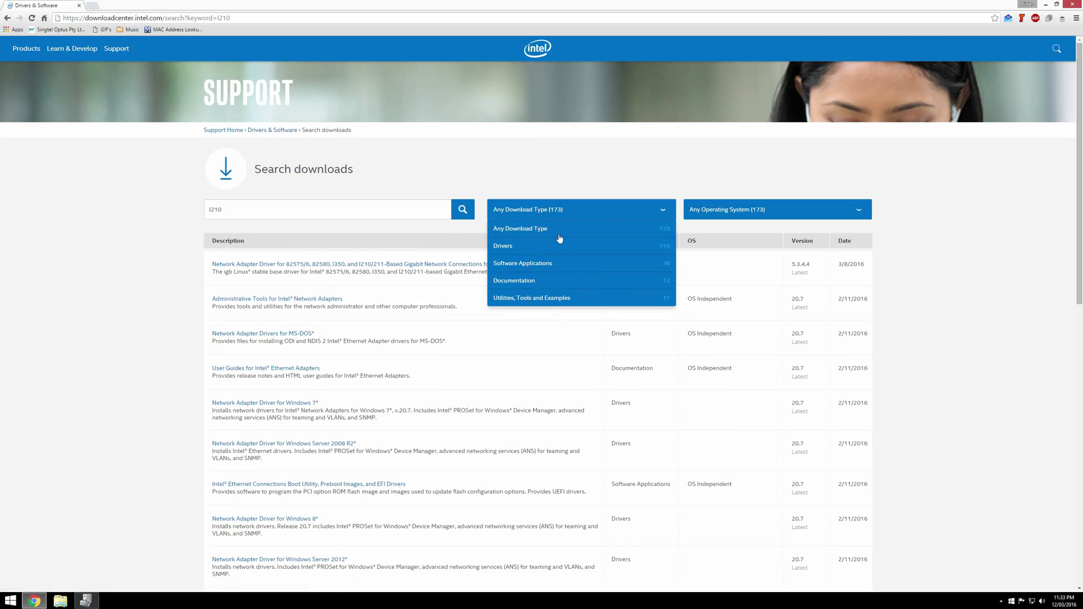
left_click(559, 242)
left_click(762, 209)
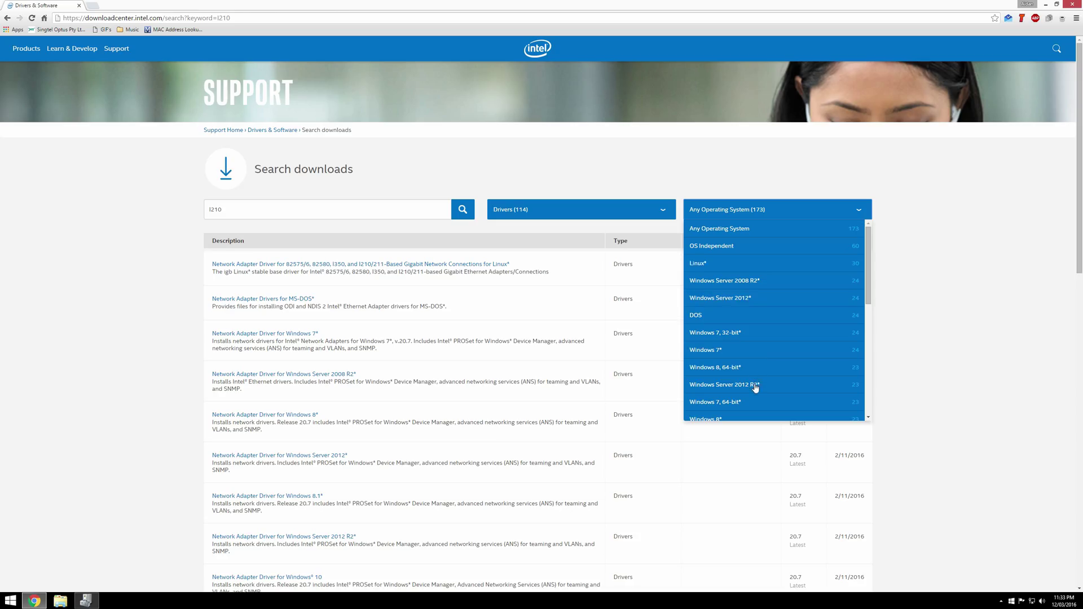
scroll(757, 385, "down", 1)
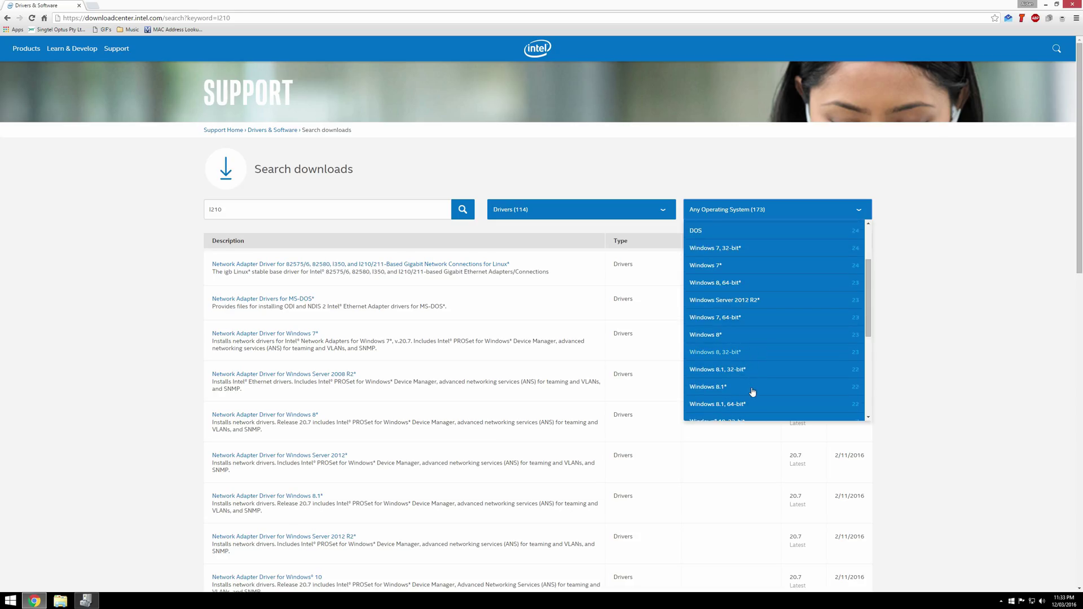
left_click(751, 403)
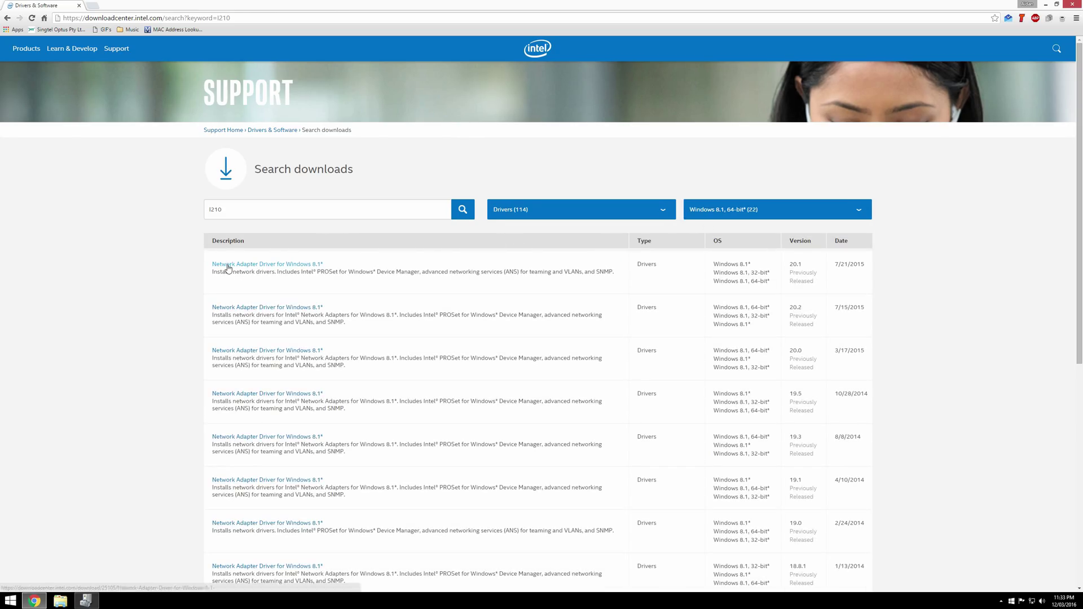
Step: Accept the license for the latest Windows 8.1 Network Adapter Driver
left_click(304, 266)
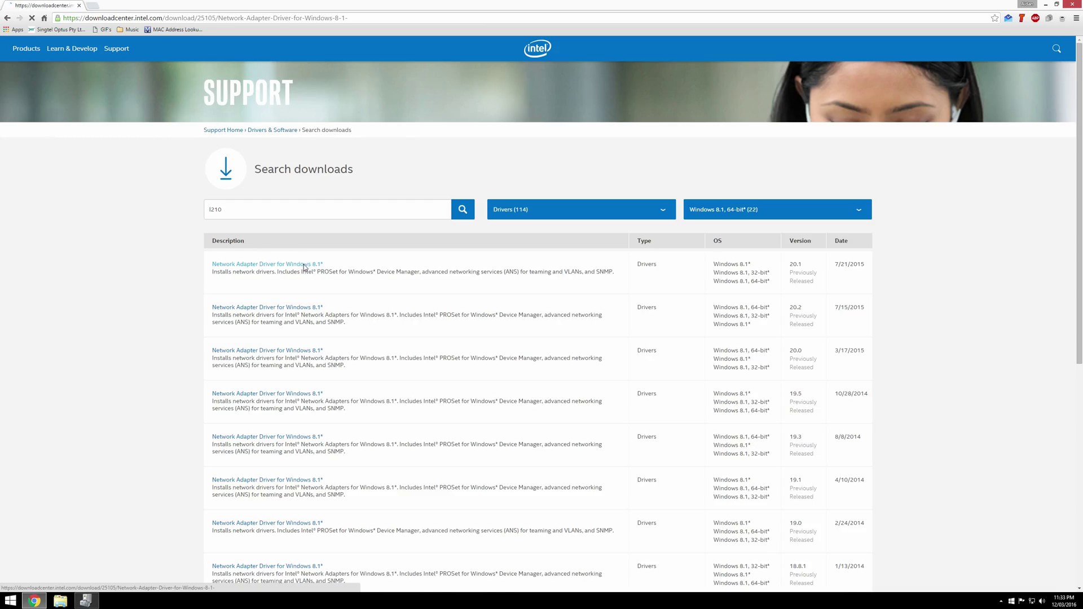
left_click(593, 209)
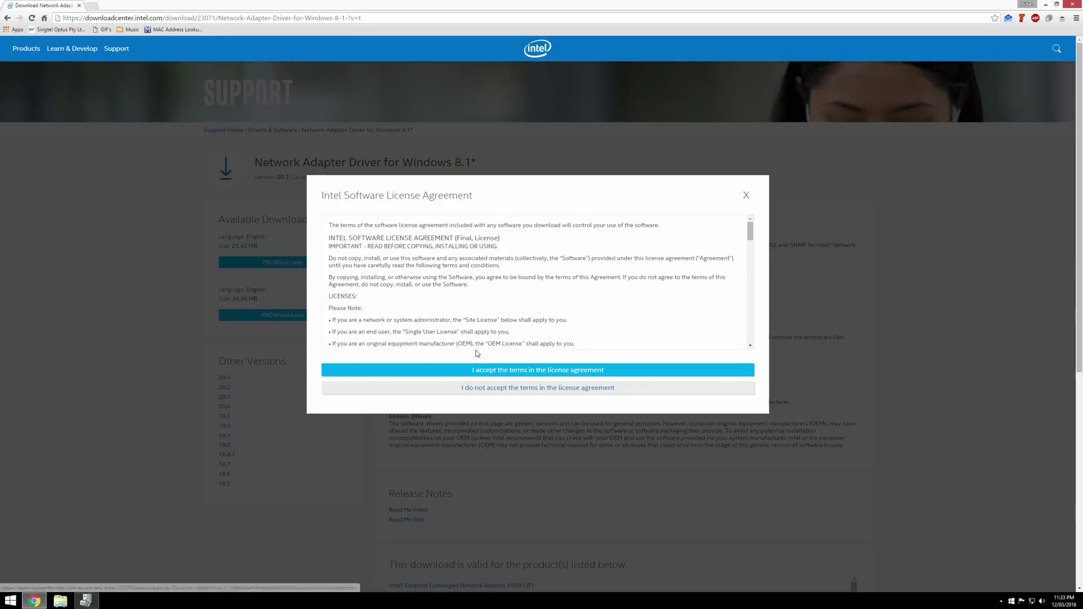
left_click(475, 370)
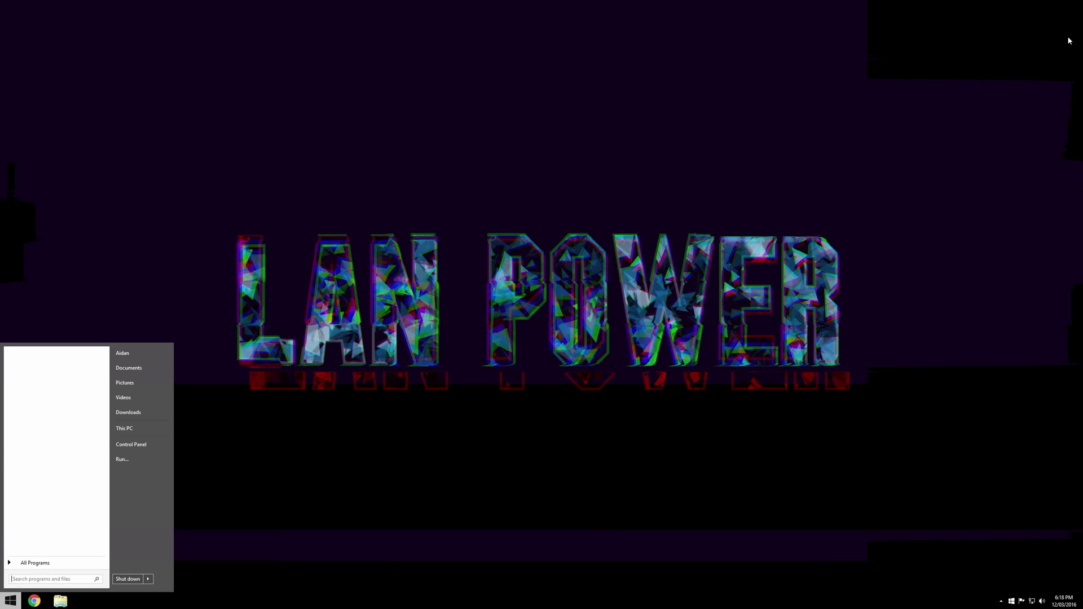
type("ncmd")
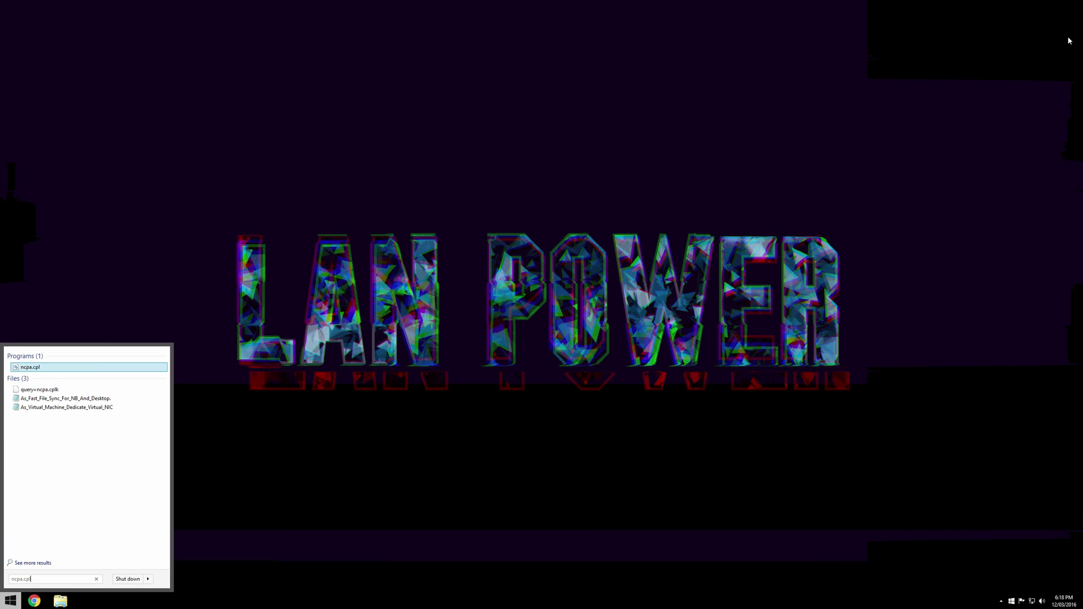
Step: Launch ncpa.cpl and bring up the context menu for Ethernet 2
key("Return")
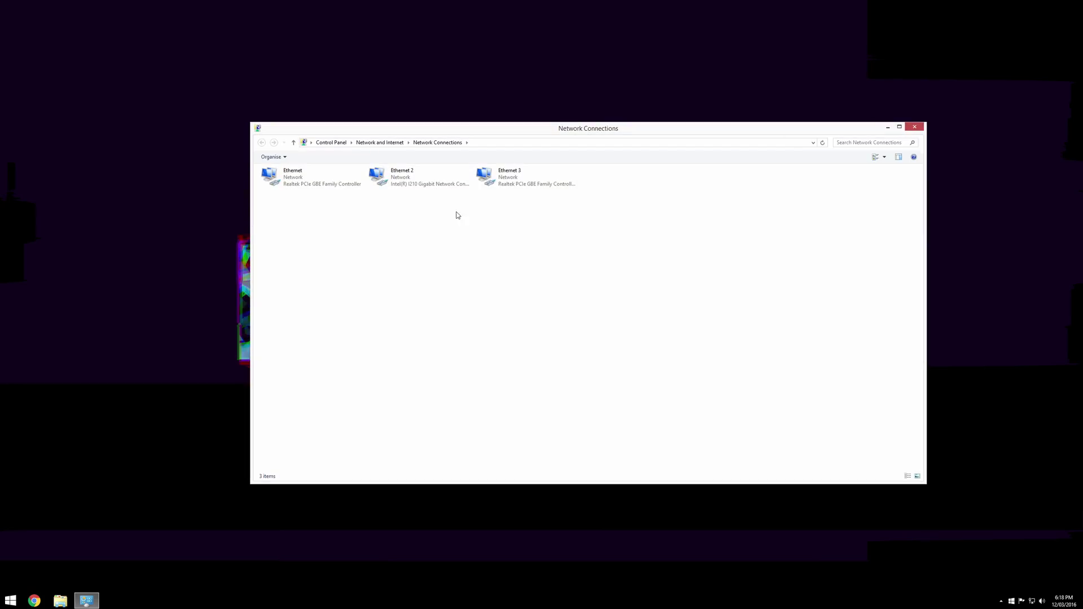
left_click(441, 173)
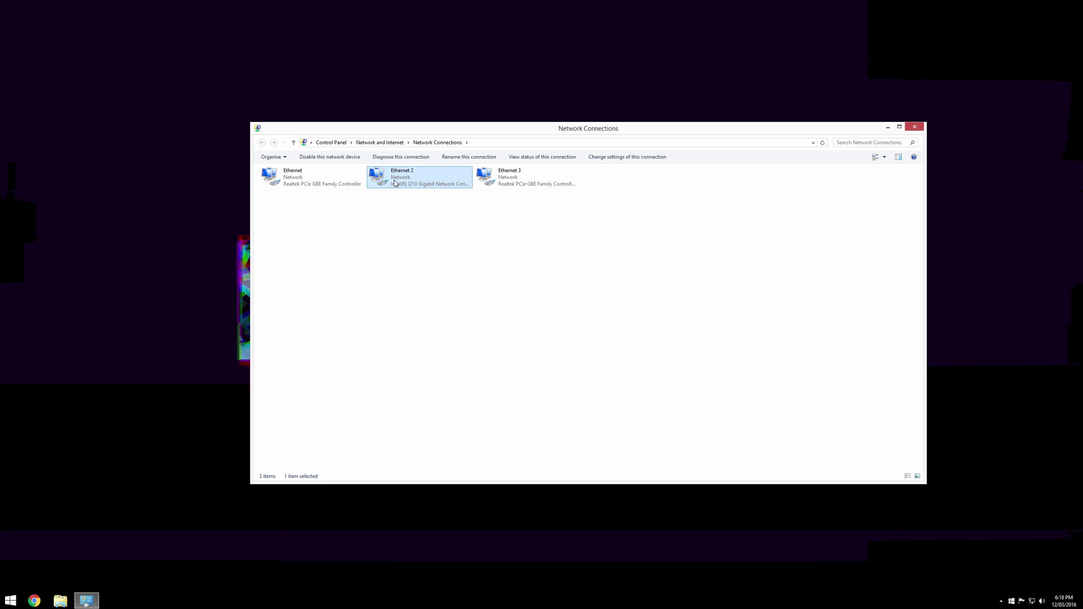
right_click(394, 181)
Step: Start a new team from the Intel I210's Teaming options in Ethernet 2 Properties
left_click(419, 259)
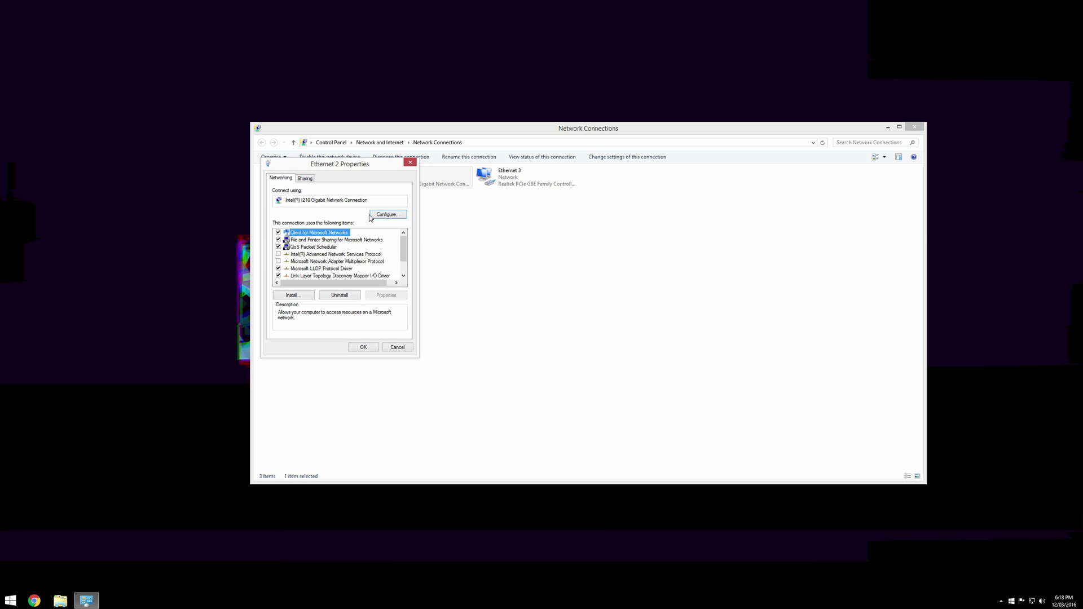
left_click(386, 214)
left_click_drag(137, 36, 514, 225)
left_click(413, 230)
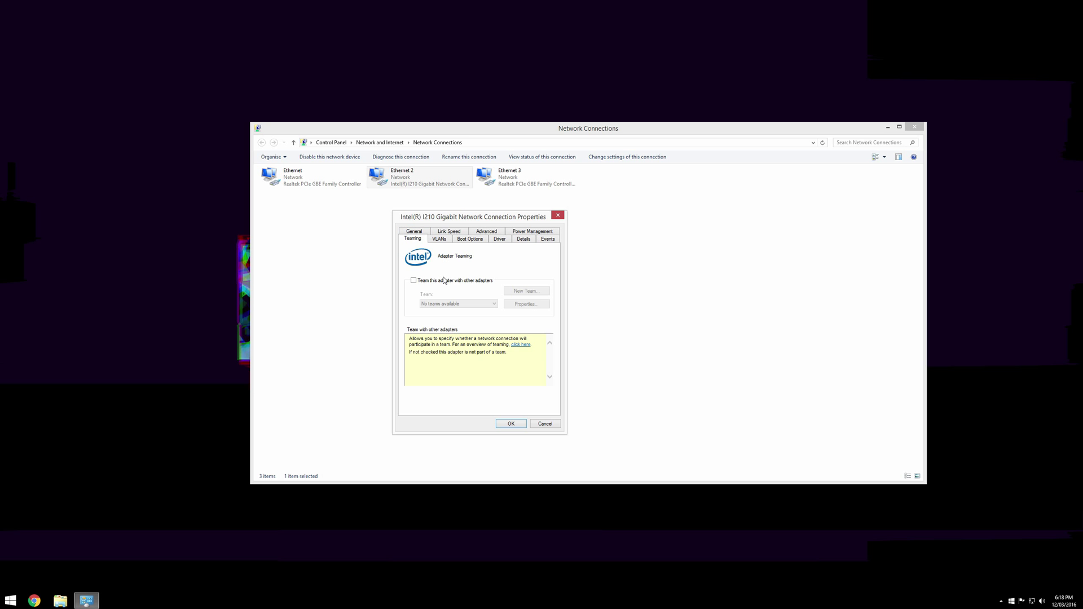
left_click(520, 294)
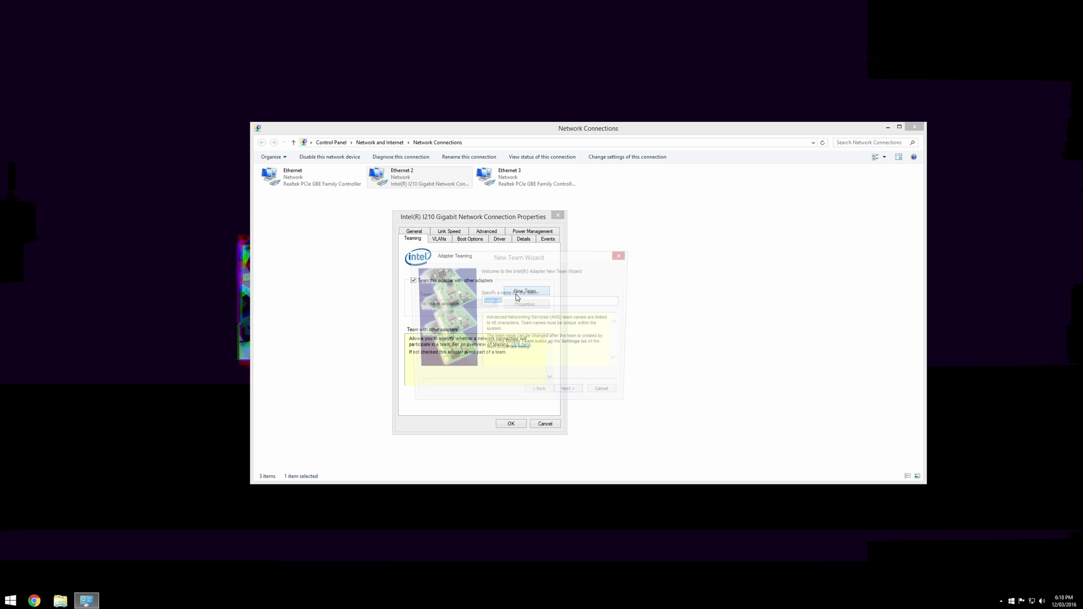
type("LANPOWER")
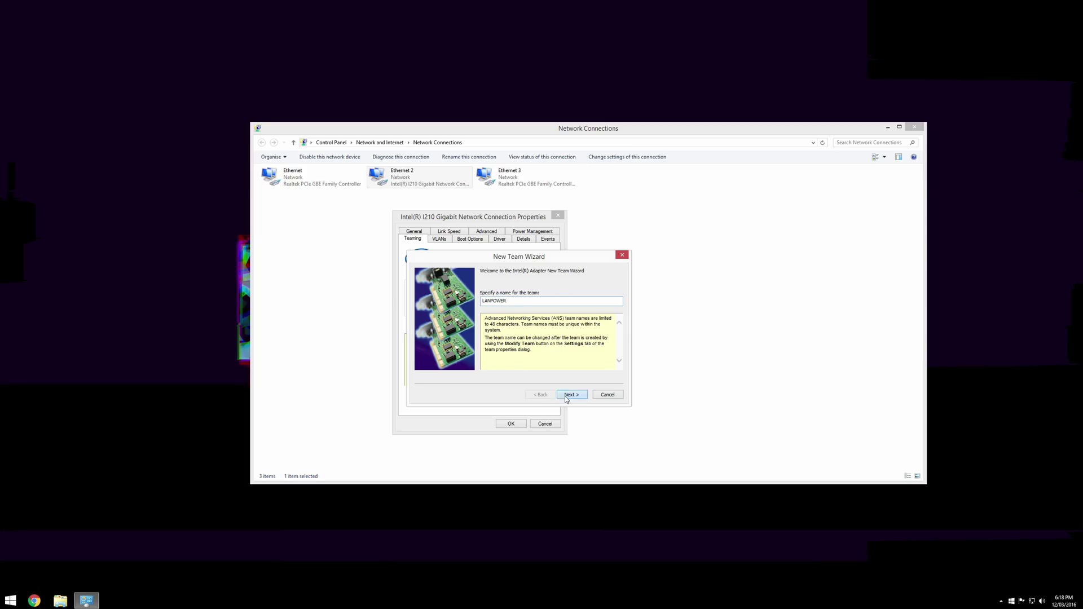
Step: Include all three adapters in the team, keeping the required Intel I210 checked
left_click(571, 395)
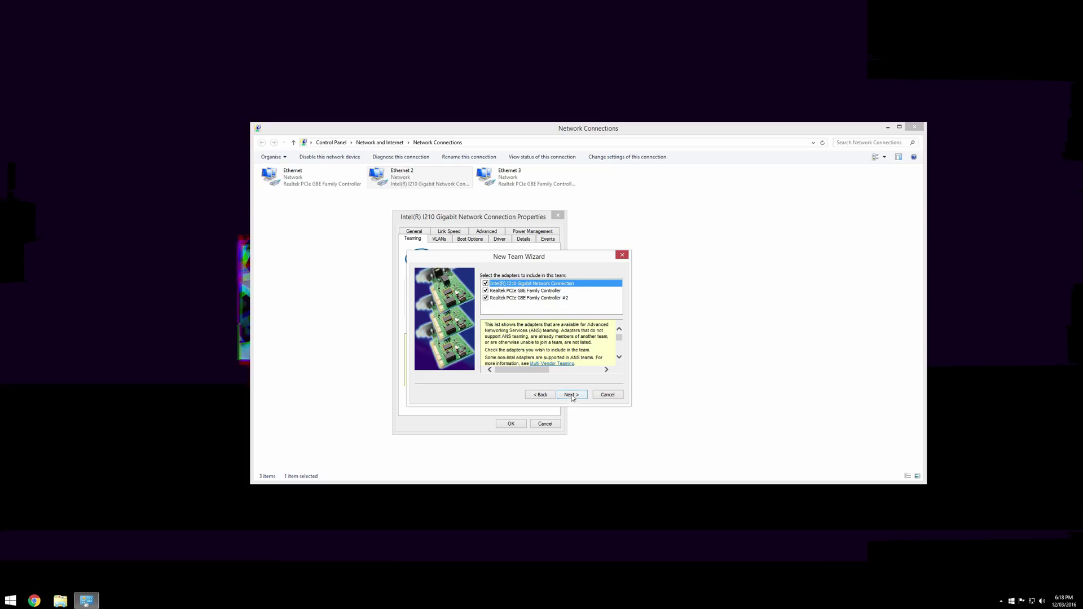
key("space")
left_click(572, 394)
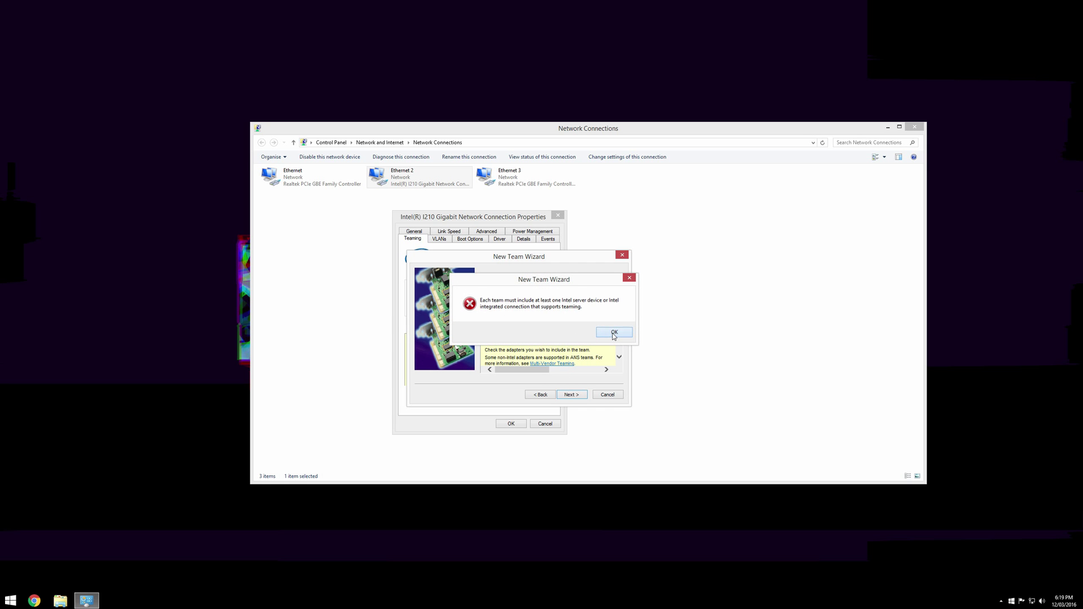
left_click(614, 333)
left_click(485, 283)
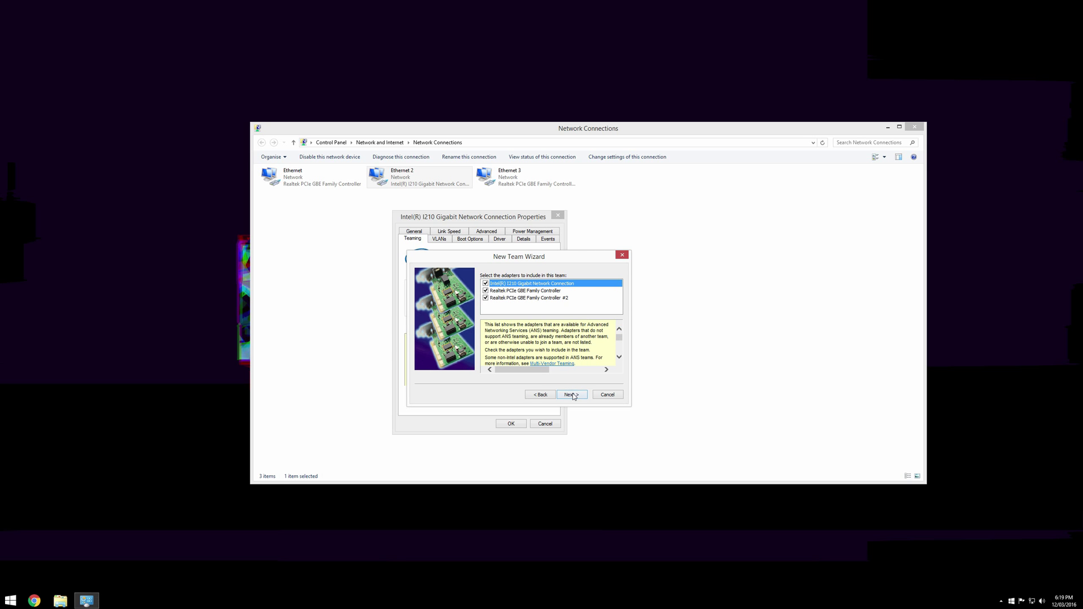
left_click(573, 396)
Step: Choose Adaptive Load Balancing as the team type
left_click(517, 284)
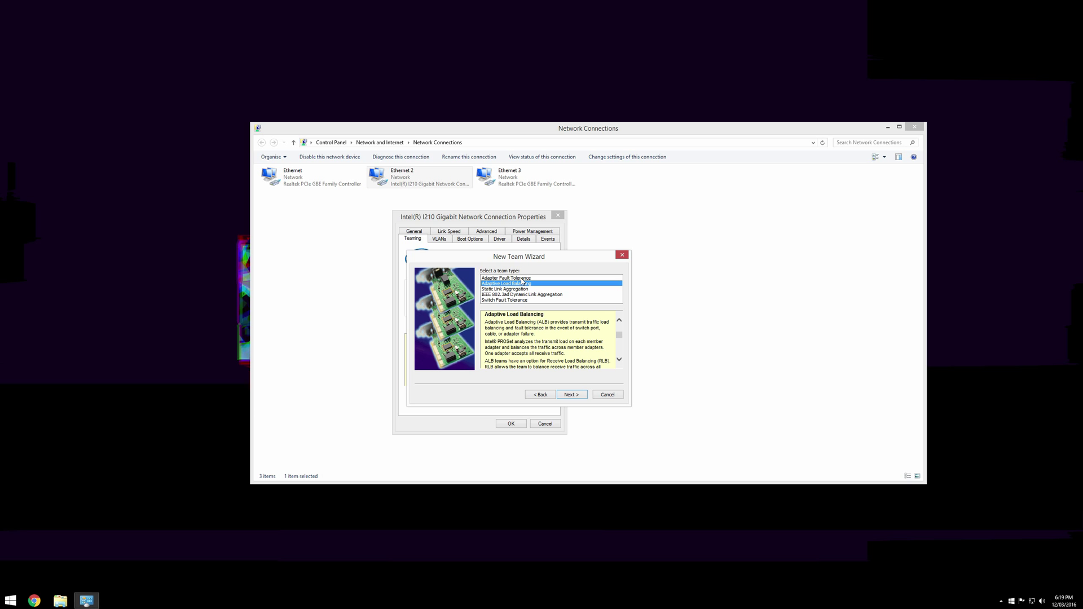
left_click(518, 290)
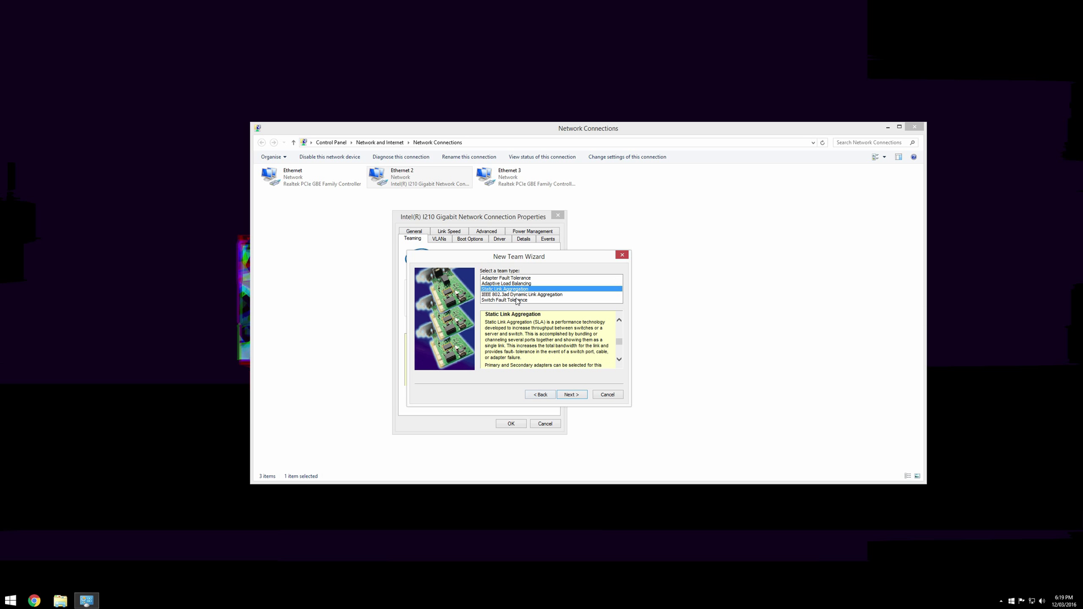
left_click(518, 285)
Step: Finish the wizard to create the LANPOWER team and close the adapter properties
left_click(569, 396)
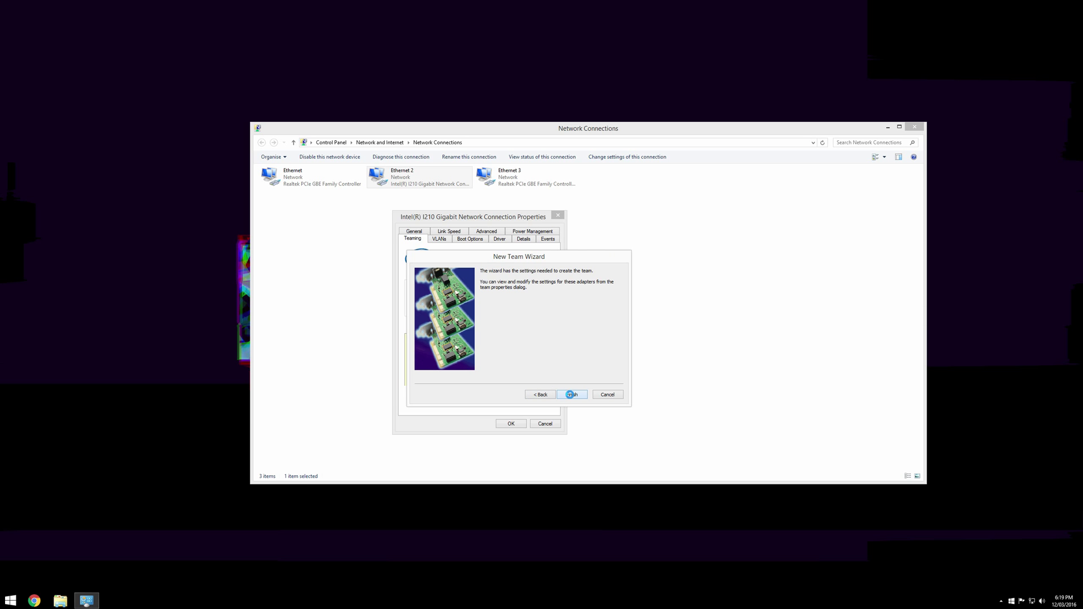
left_click(580, 335)
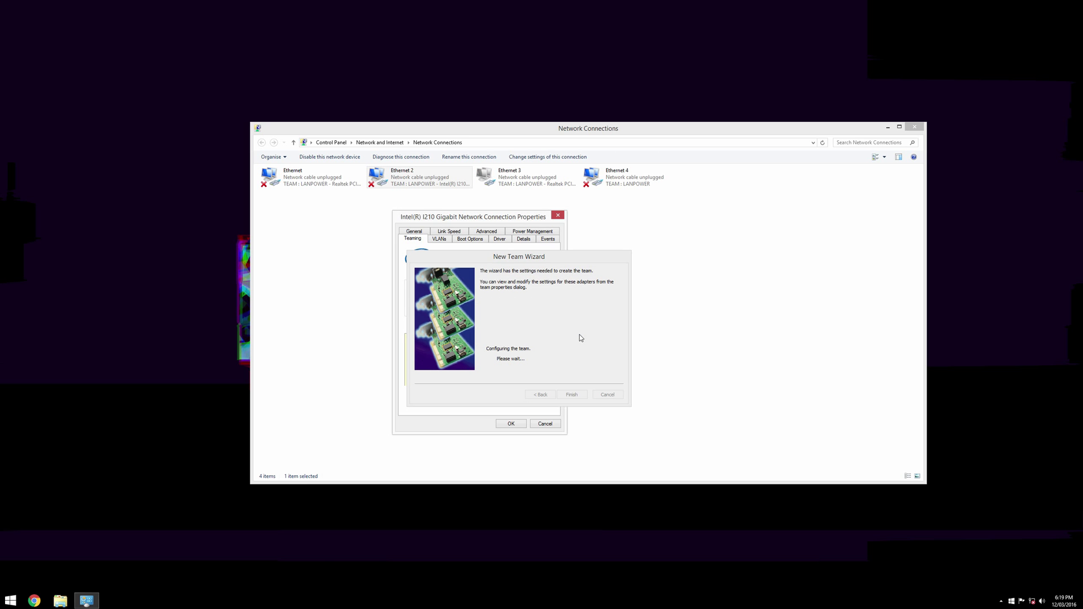
left_click(517, 426)
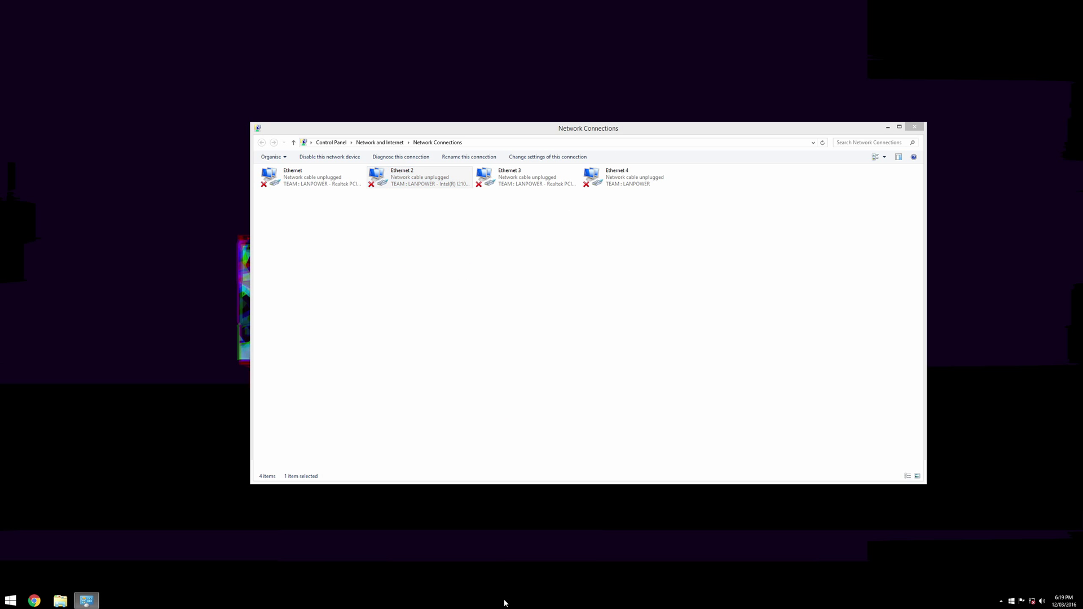
Step: Confirm the team Ethernet's 3 Gbps link speed in Task Manager's Network Details
right_click(503, 602)
left_click(521, 582)
left_click(223, 236)
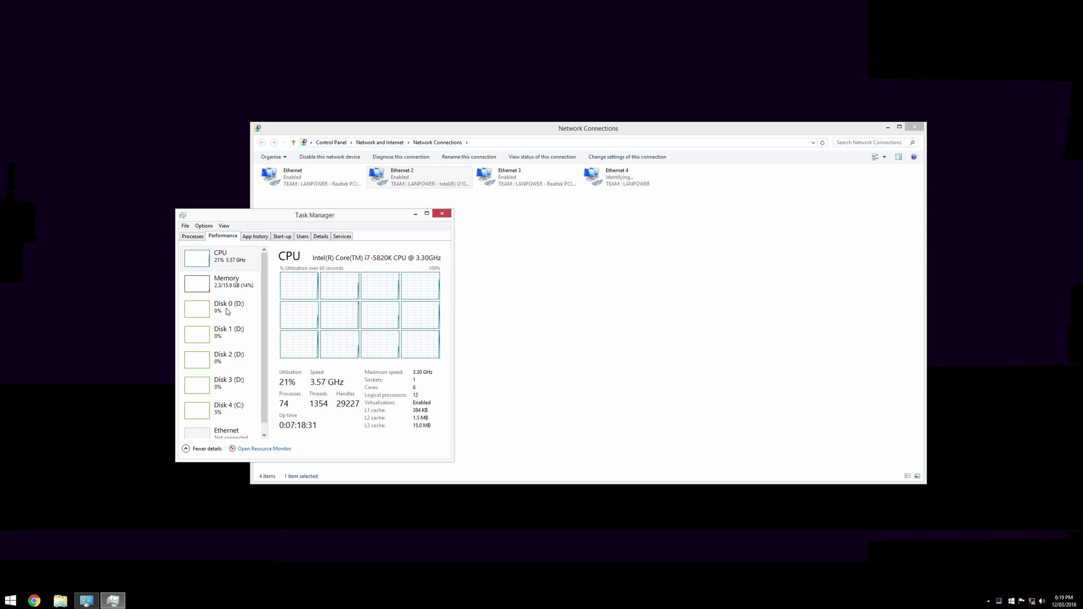
left_click(212, 433)
right_click(395, 338)
left_click(430, 360)
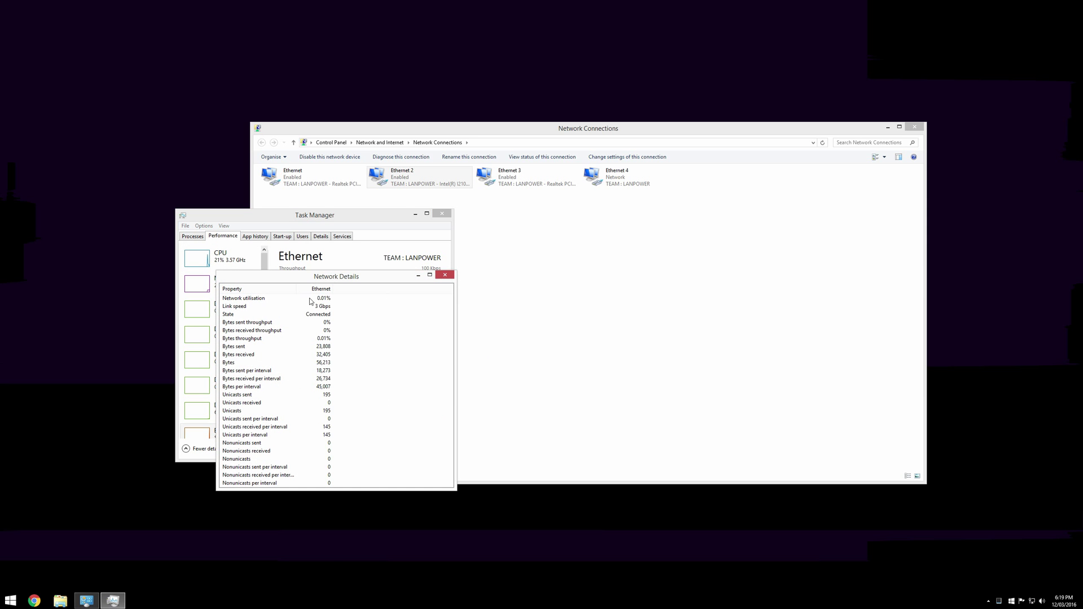
left_click(318, 307)
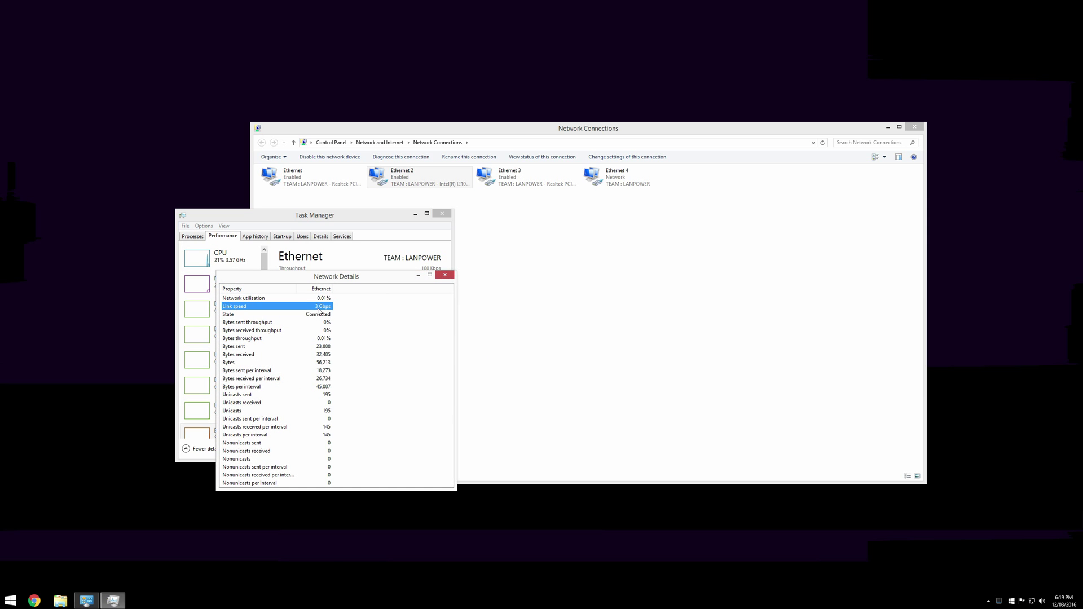
Step: Close Task Manager and open the LANPOWER team's Intel properties from Ethernet 4
left_click(444, 275)
left_click(442, 213)
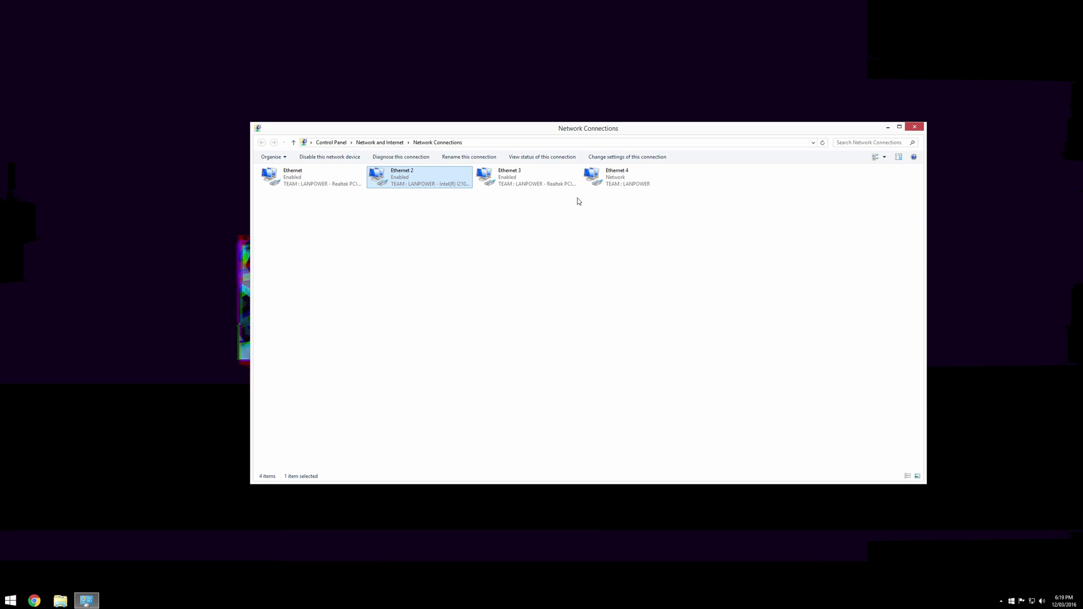
right_click(614, 185)
left_click(641, 265)
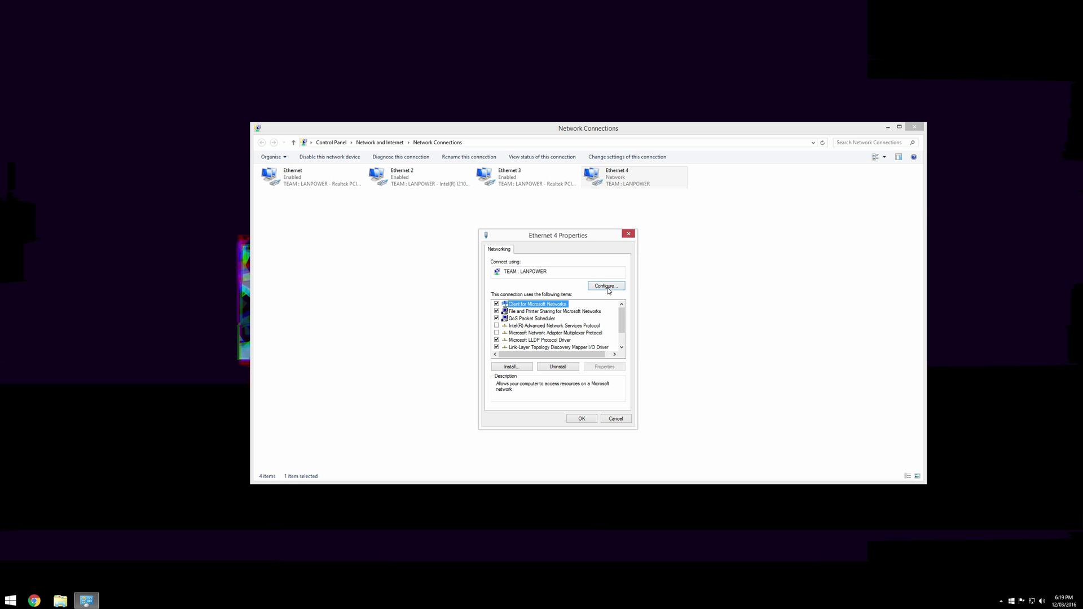
left_click(608, 290)
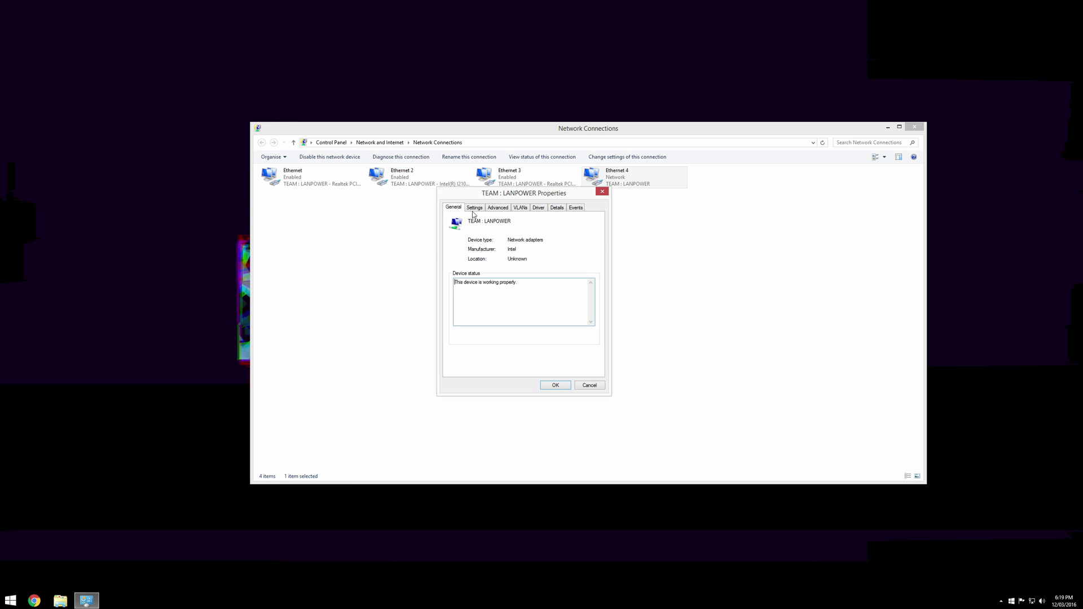
left_click(477, 209)
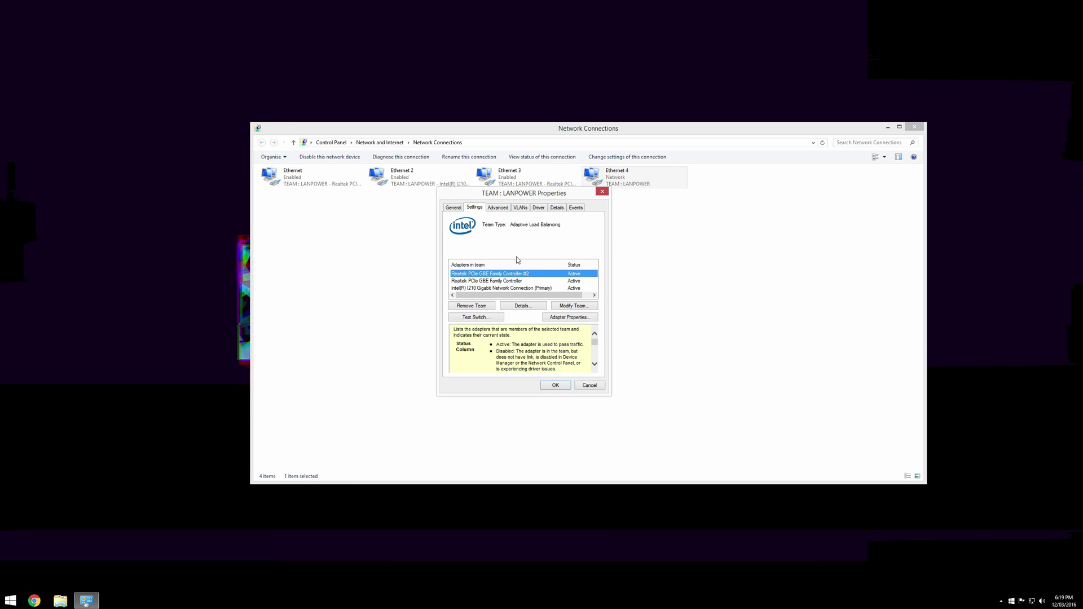
Step: Run the switch configuration test and close its no-problems result
left_click(475, 321)
left_click(562, 243)
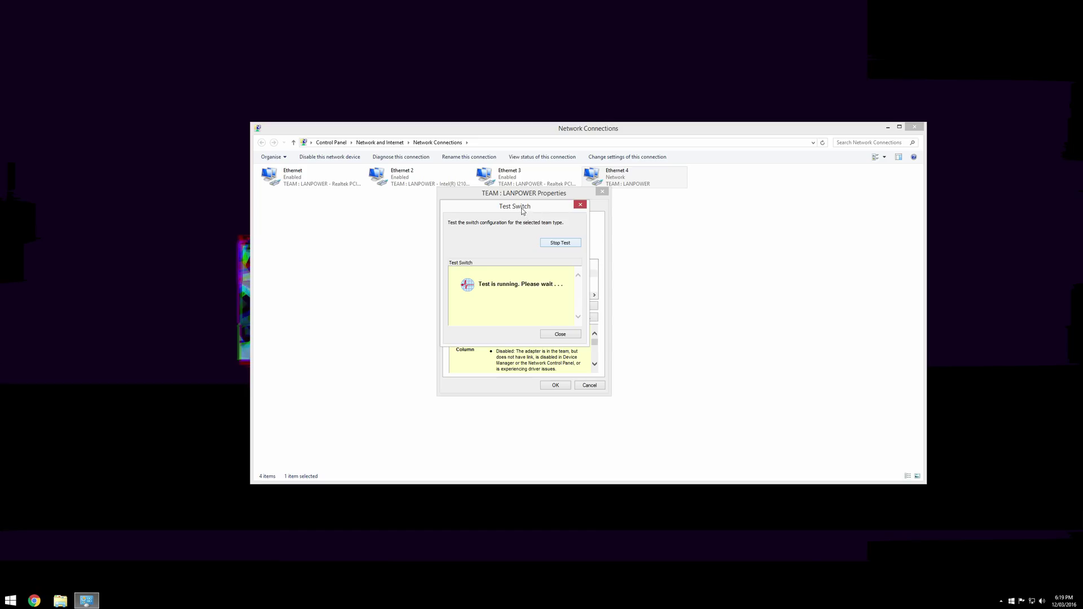
left_click_drag(530, 211, 690, 228)
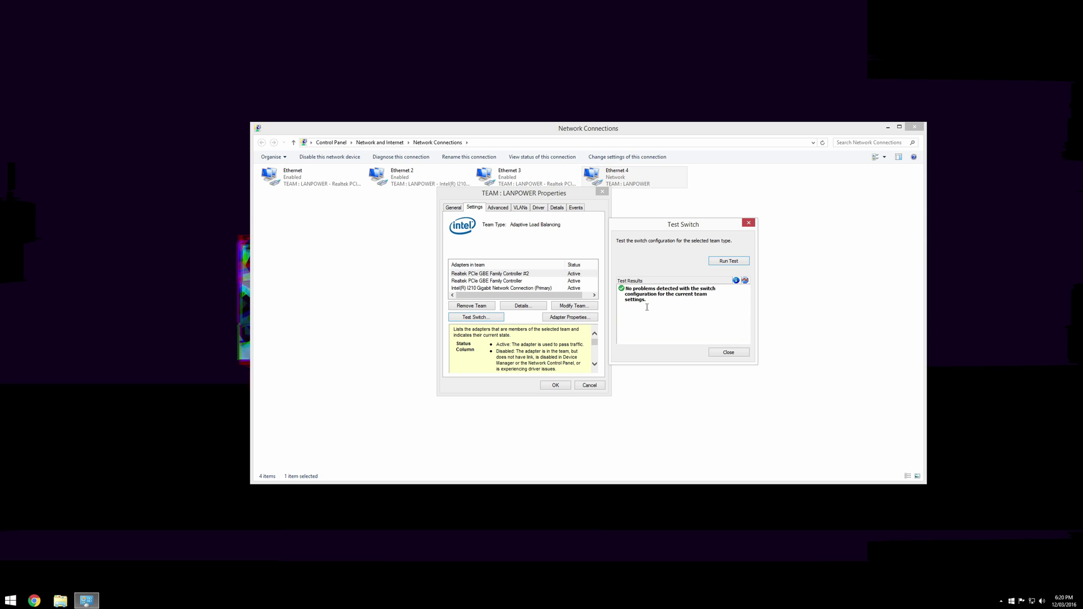
left_click(730, 353)
Step: Review LANPOWER's team type and adapter list, then close both dialogs unchanged
left_click(593, 310)
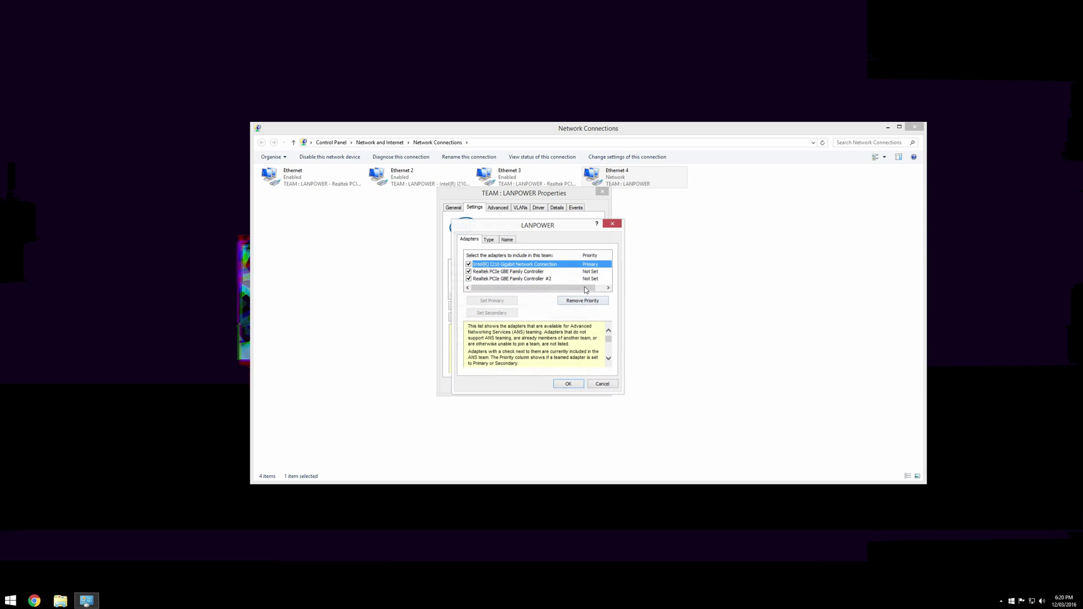
left_click(488, 240)
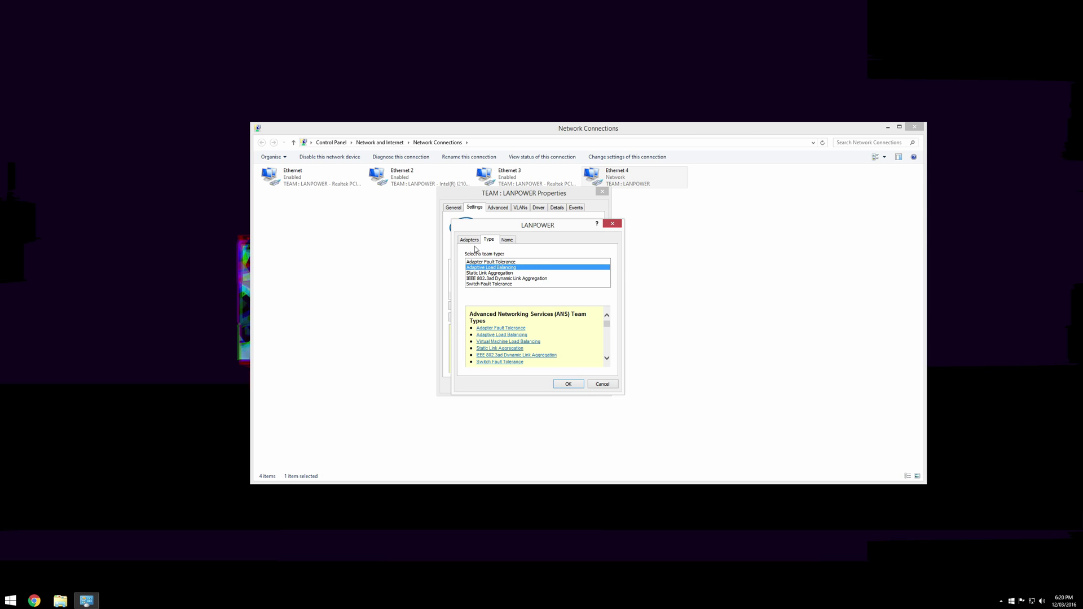
left_click(470, 240)
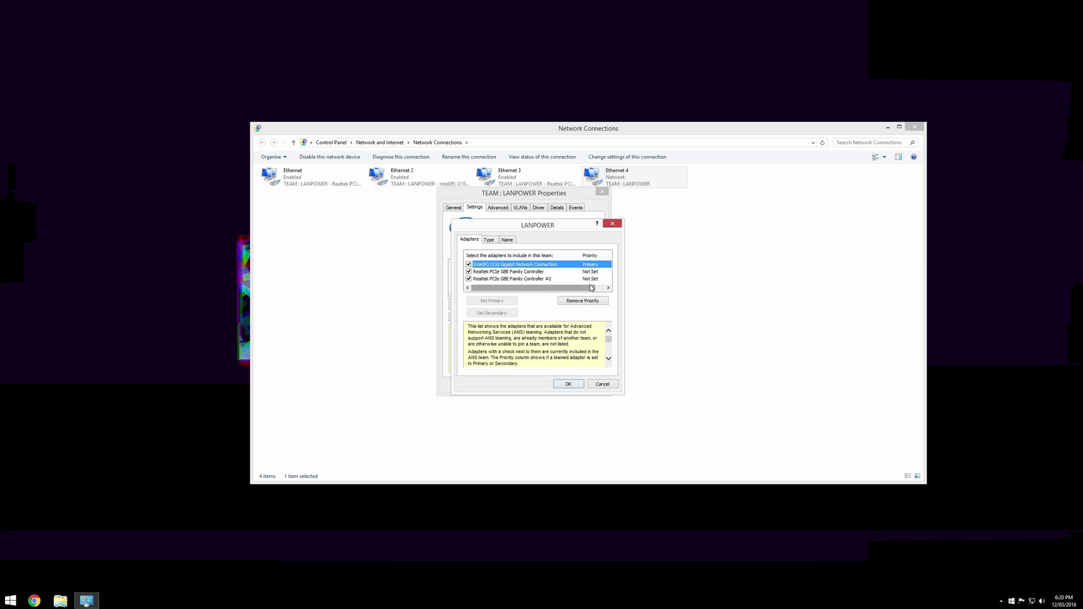
left_click(576, 383)
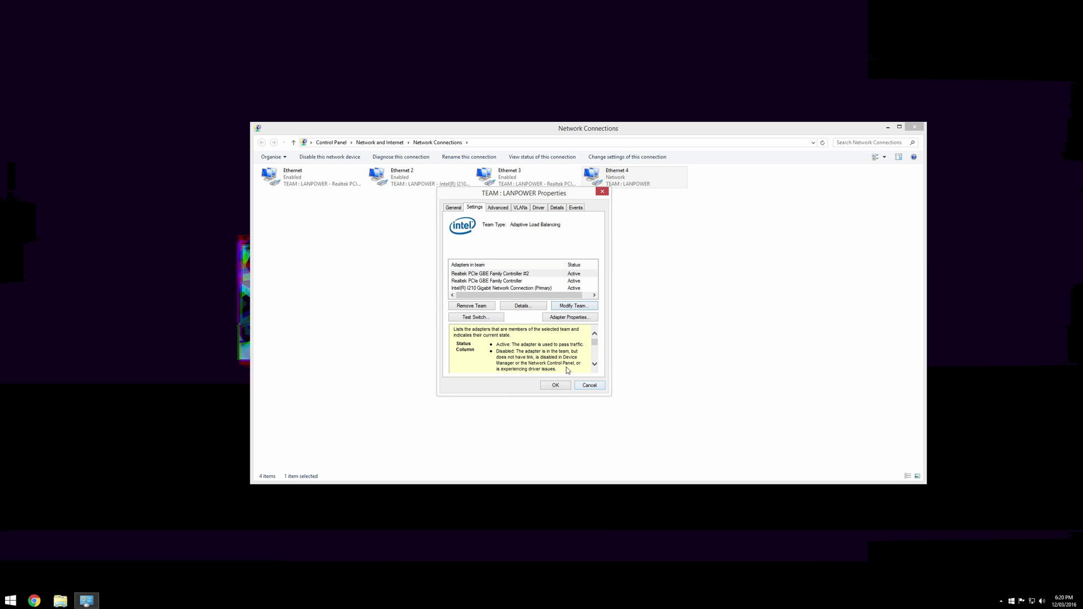
left_click(556, 385)
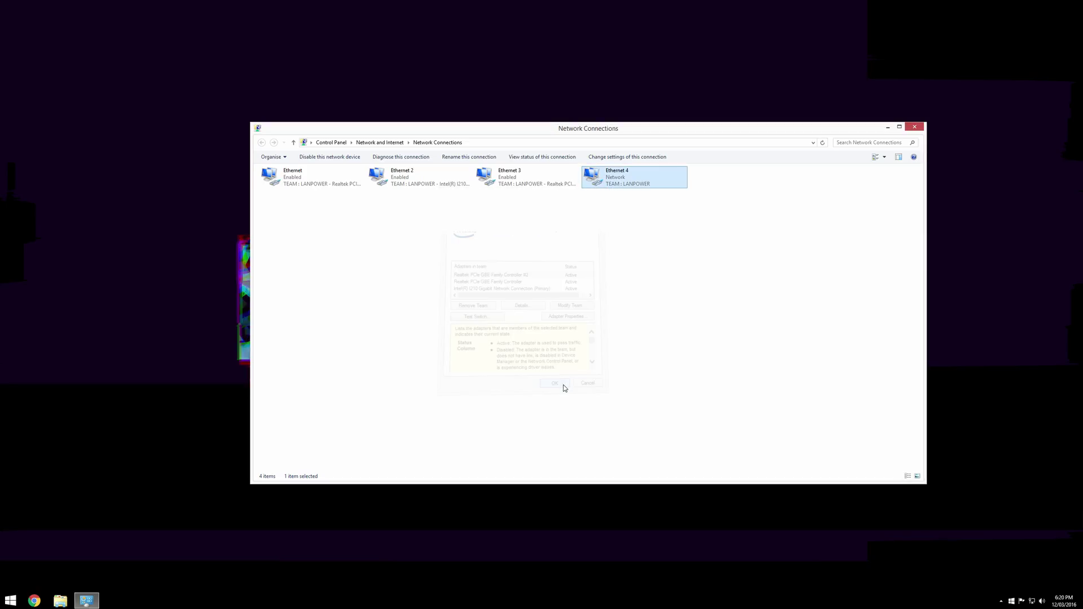